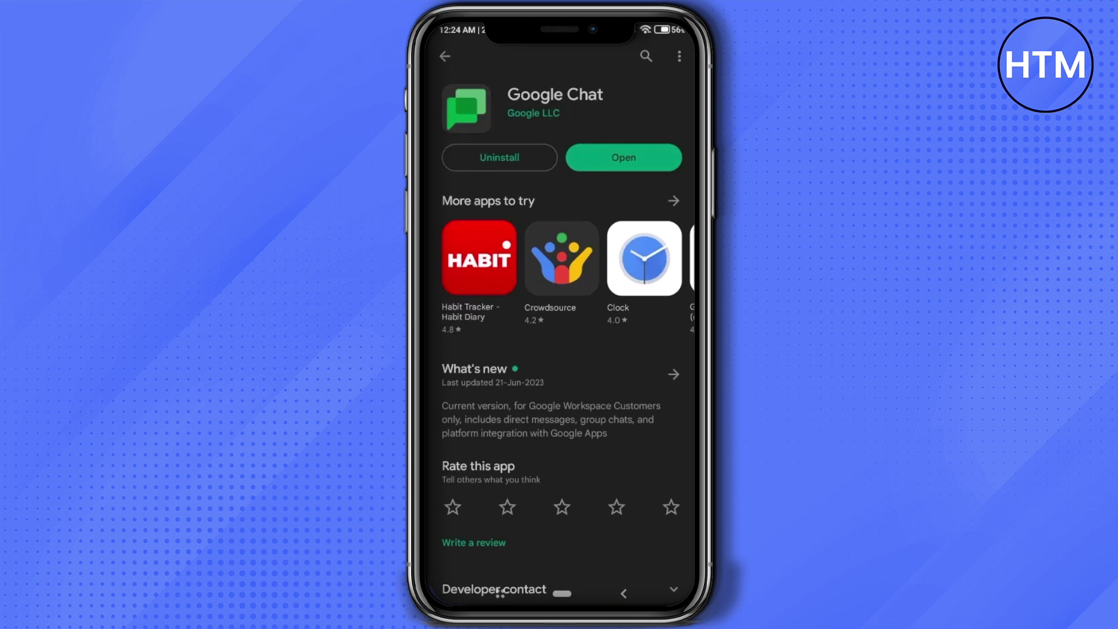
Step: Launch Google Chat from its Google Play Store page
left_click(623, 157)
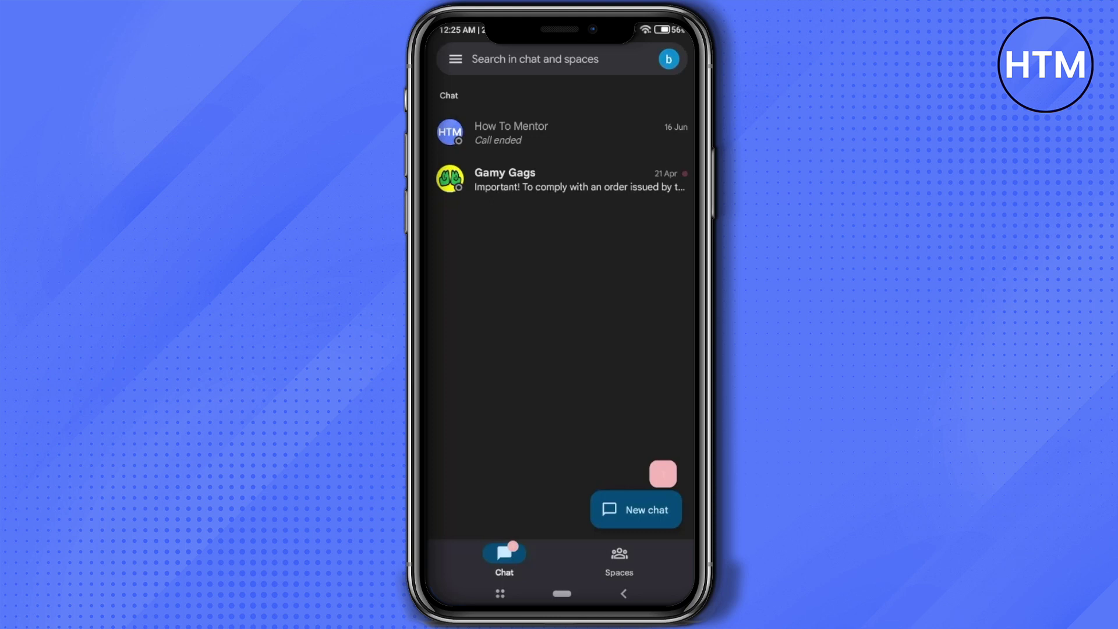
Step: Start a new chat from the Google Chat conversation list
left_click(637, 509)
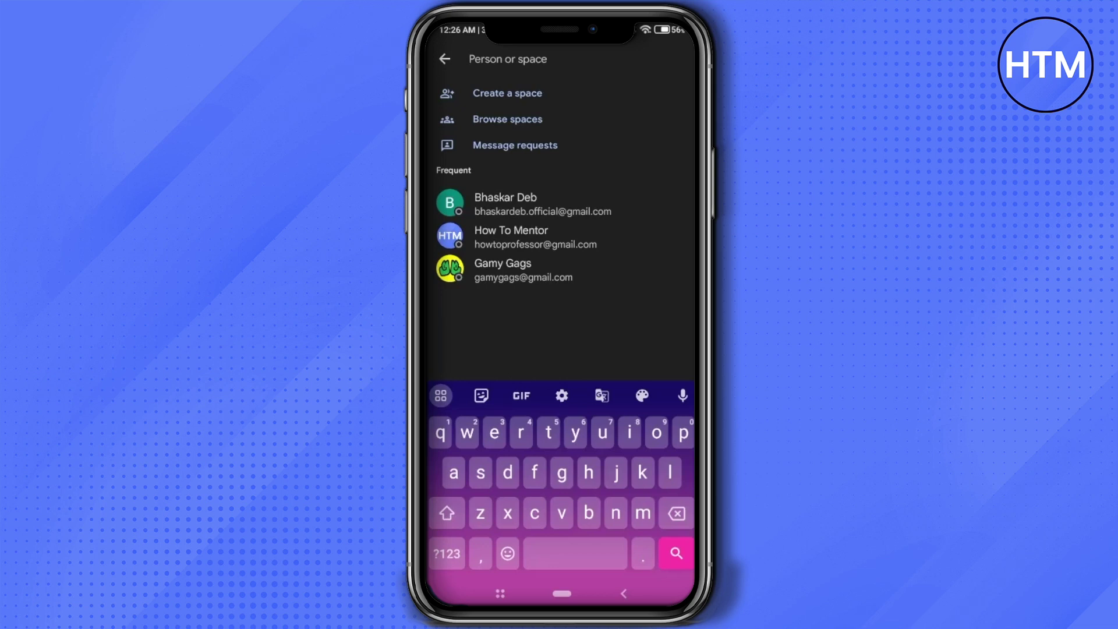
Step: Create a space named 'Group' with the face-with-hand-over-mouth emoji icon, then continue to Add people
left_click(507, 93)
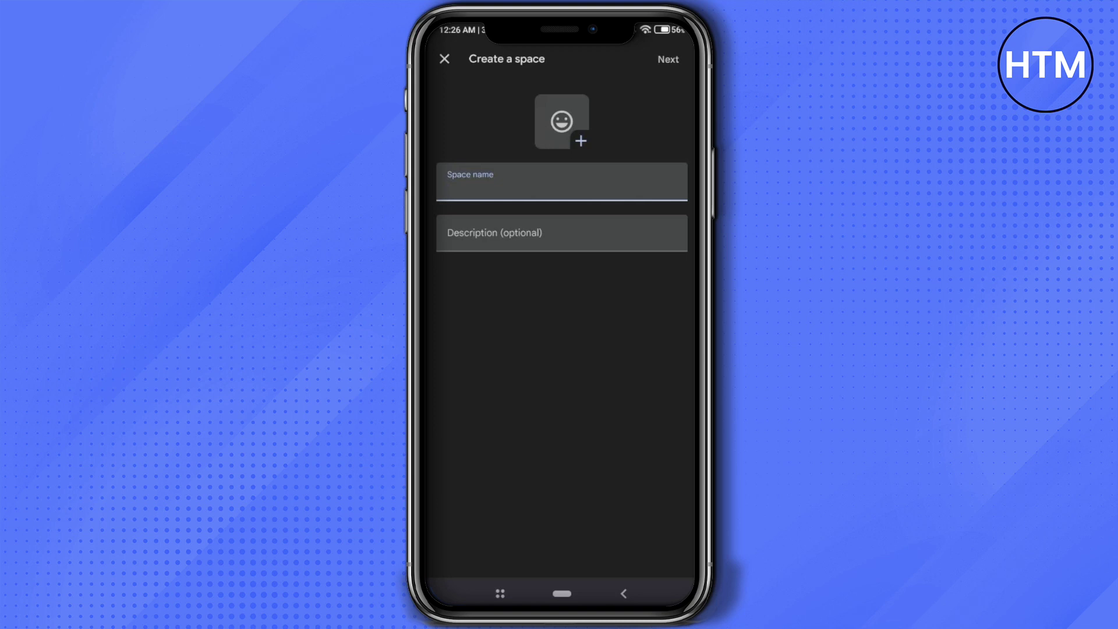
type("Group")
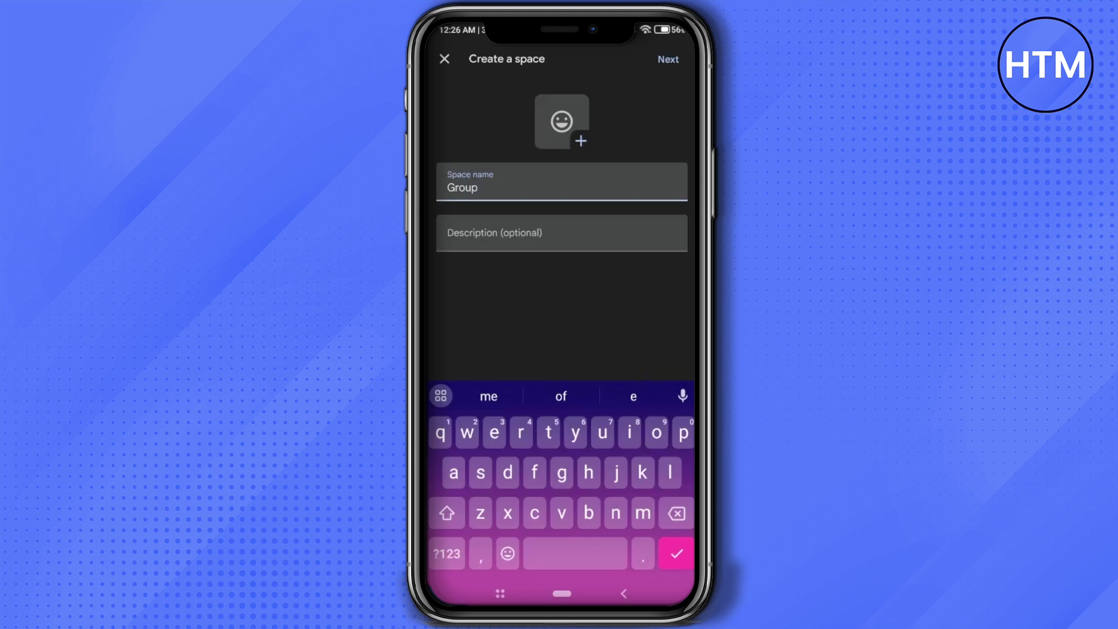
left_click(562, 122)
left_click(473, 472)
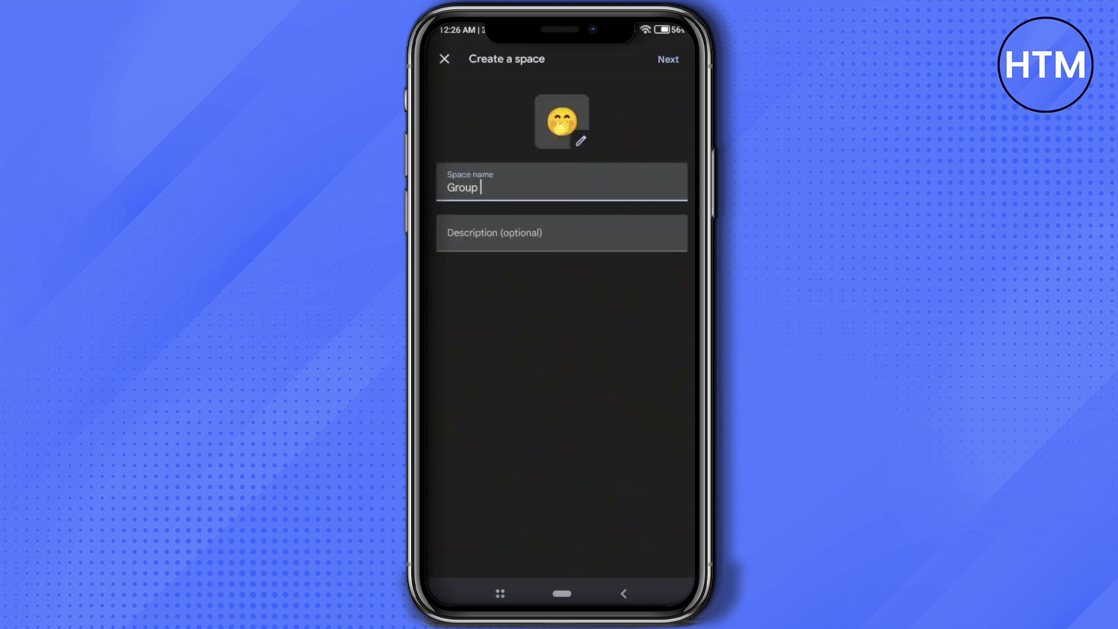
left_click(668, 59)
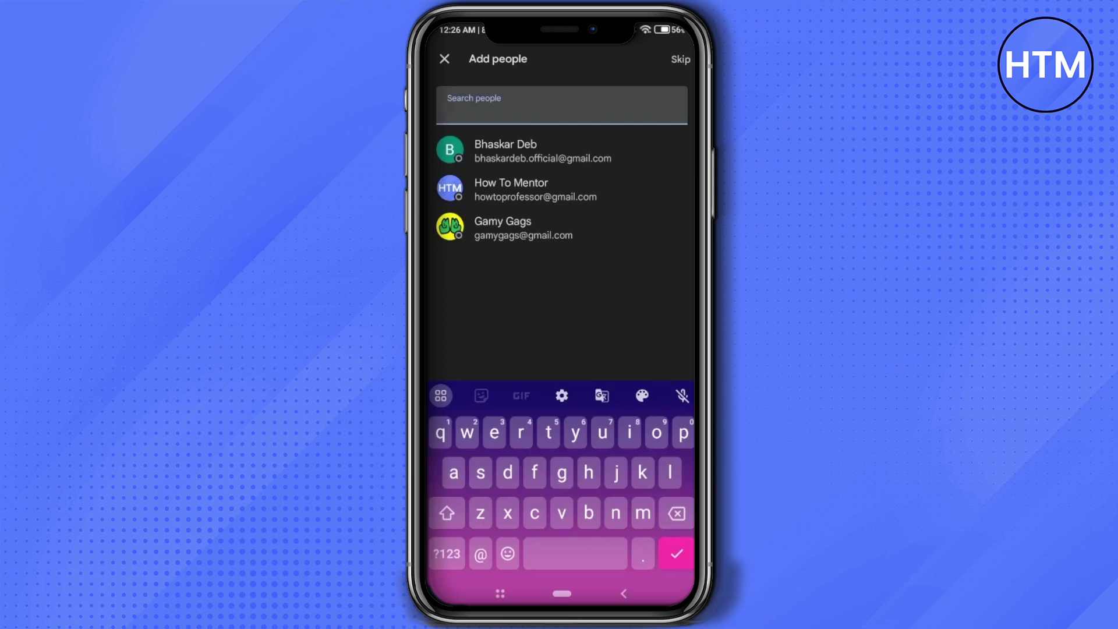
Step: Add How To Mentor as a member of the Group space
left_click(559, 189)
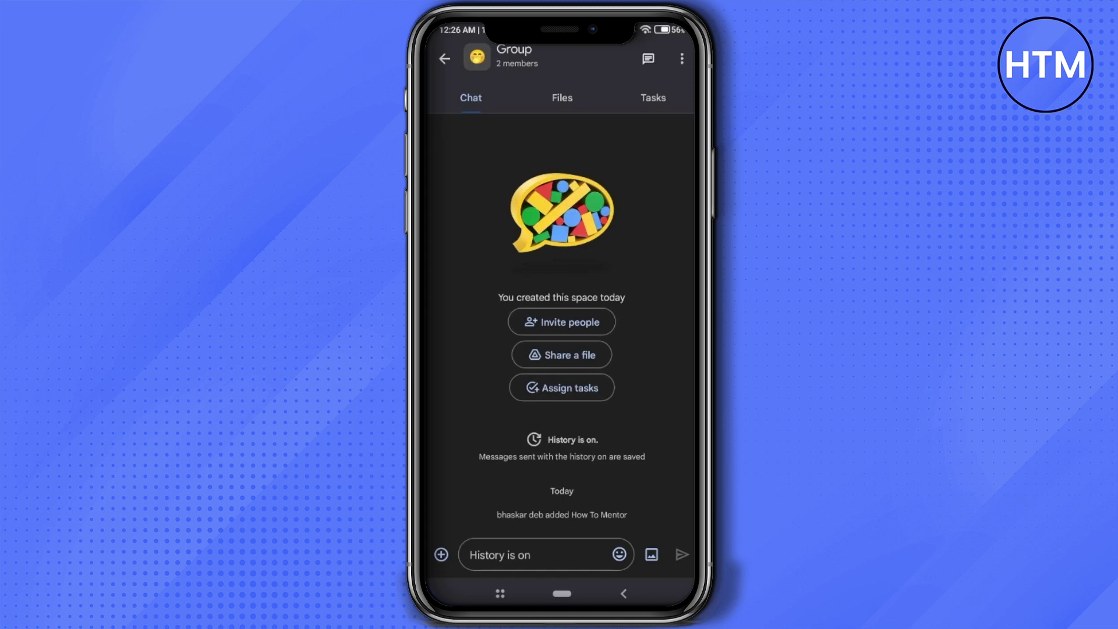
Step: Leave the Group space, cycle through the Chat and Spaces tabs, and start a new chat
left_click(445, 59)
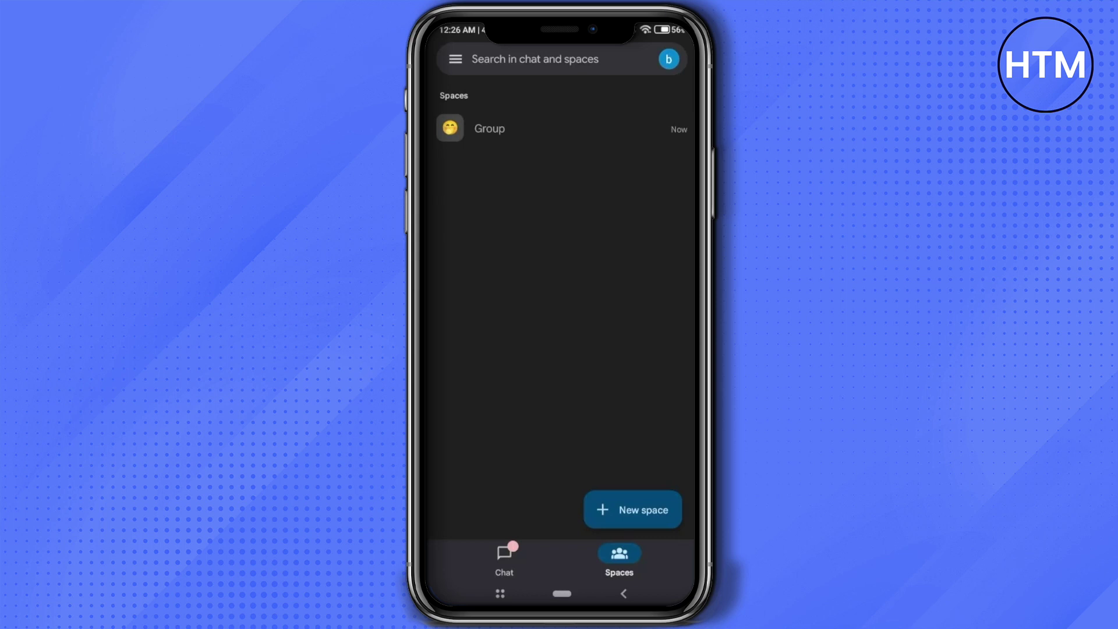
left_click(504, 559)
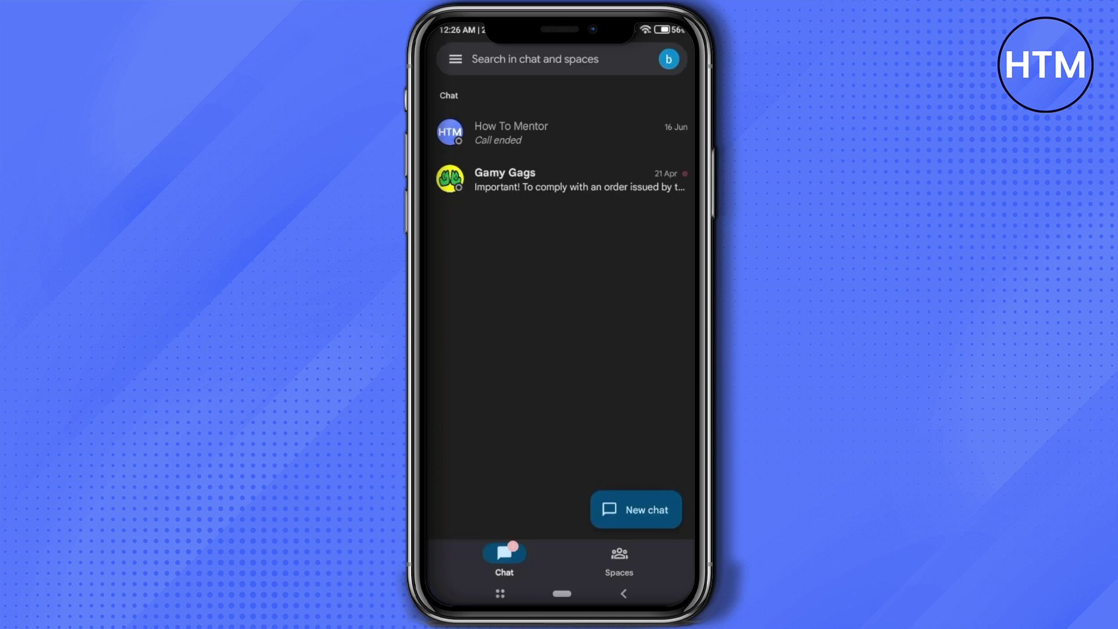
left_click(619, 559)
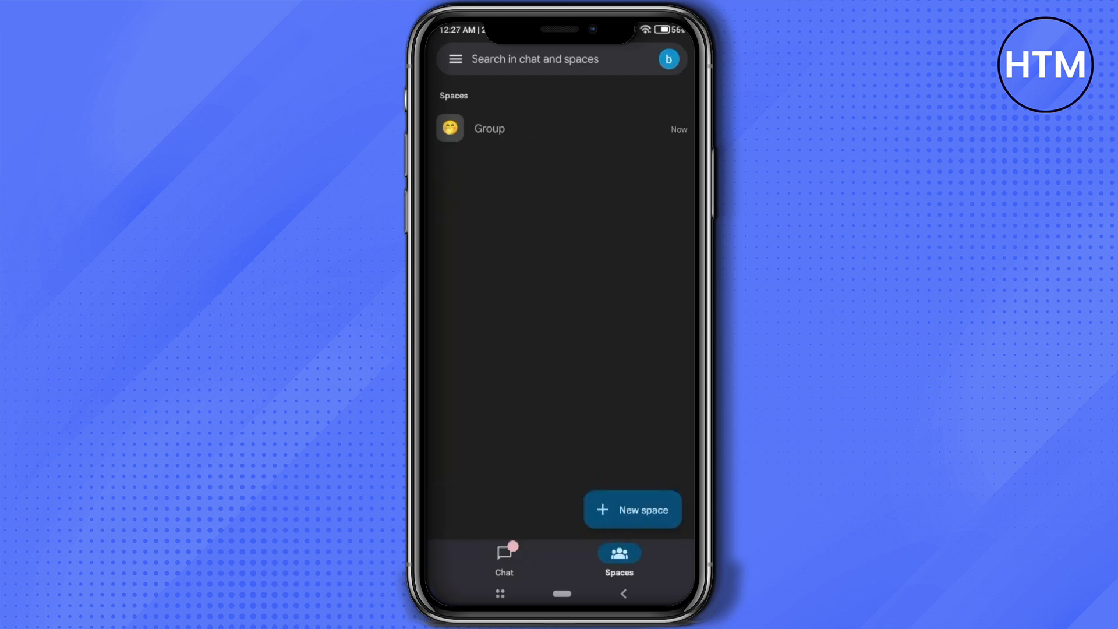
left_click(504, 560)
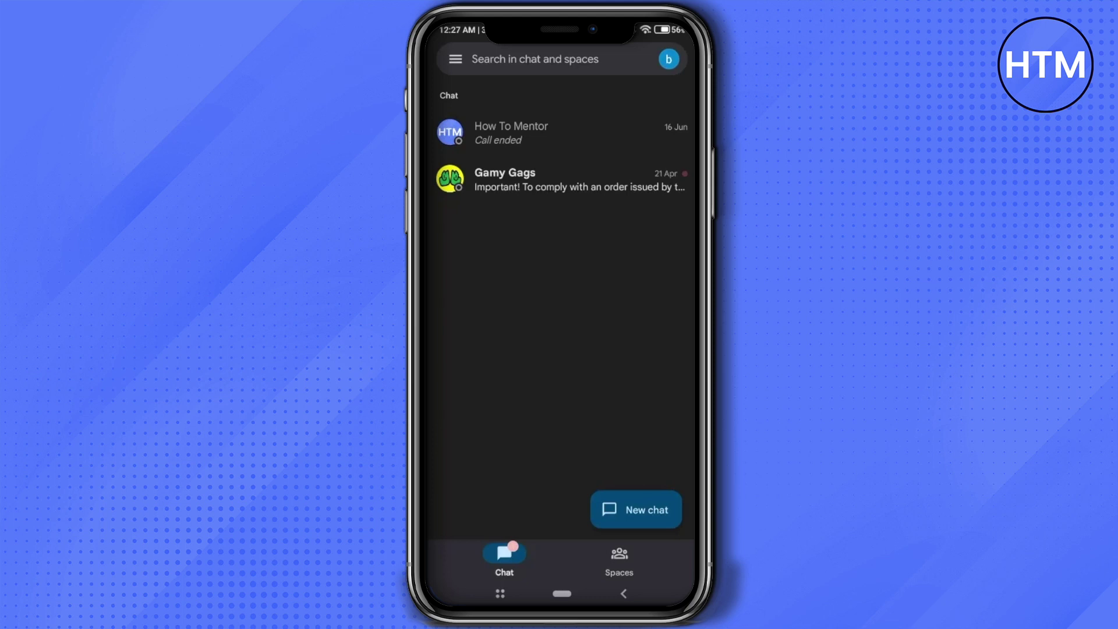
left_click(636, 509)
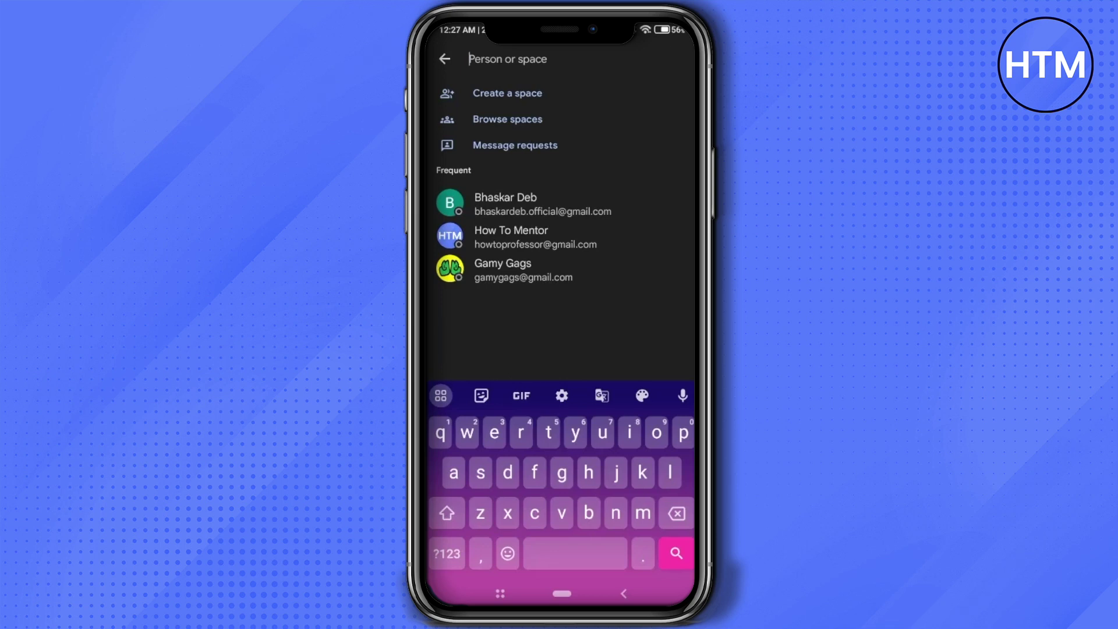
Step: Open the How To Mentor conversation and focus its message field
left_click(524, 237)
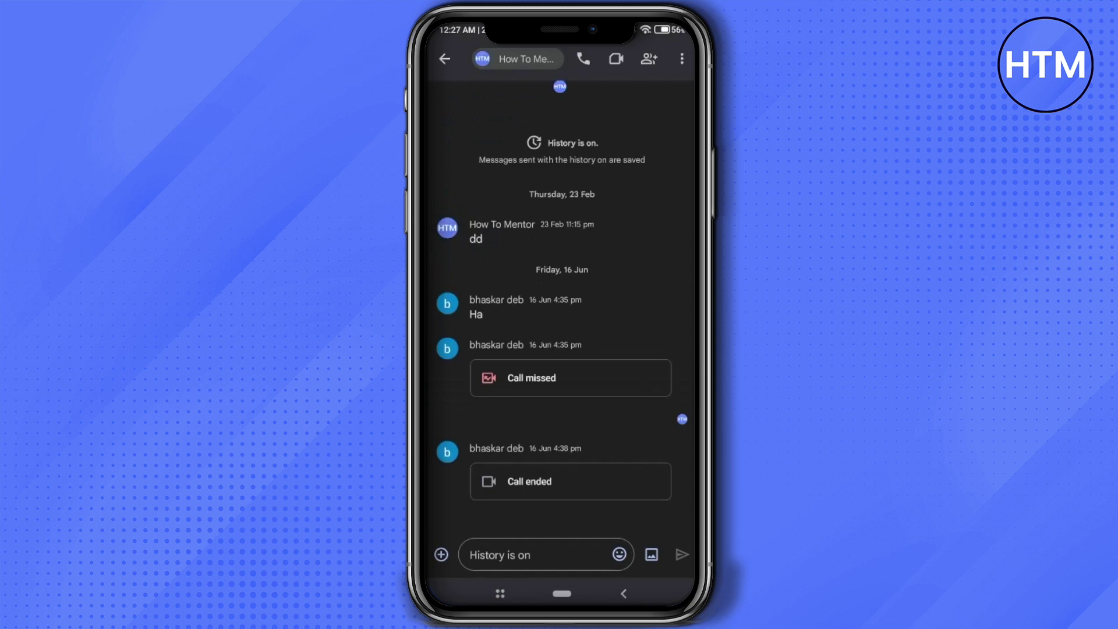
left_click(536, 555)
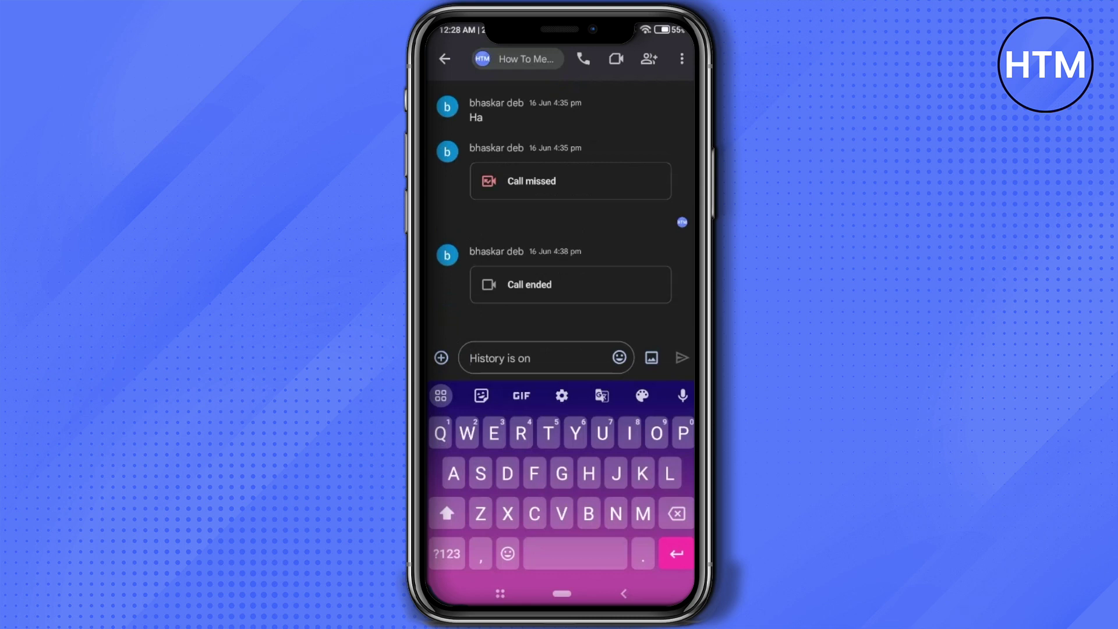
type("Hi")
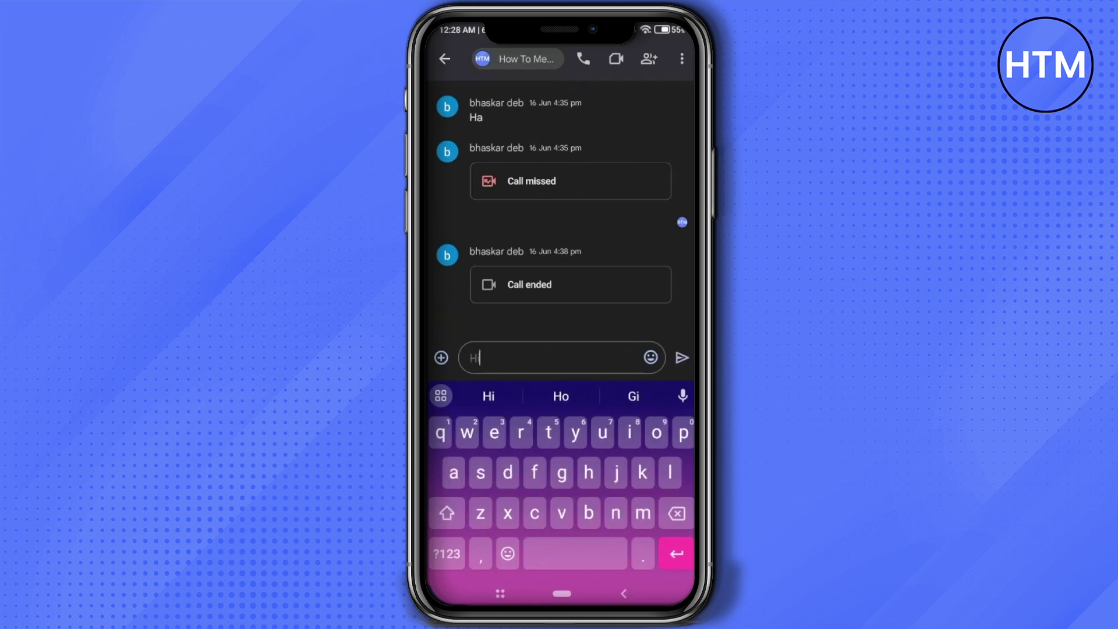
Step: Send 'Hi' to How To Mentor and dismiss the keyboard
left_click(681, 357)
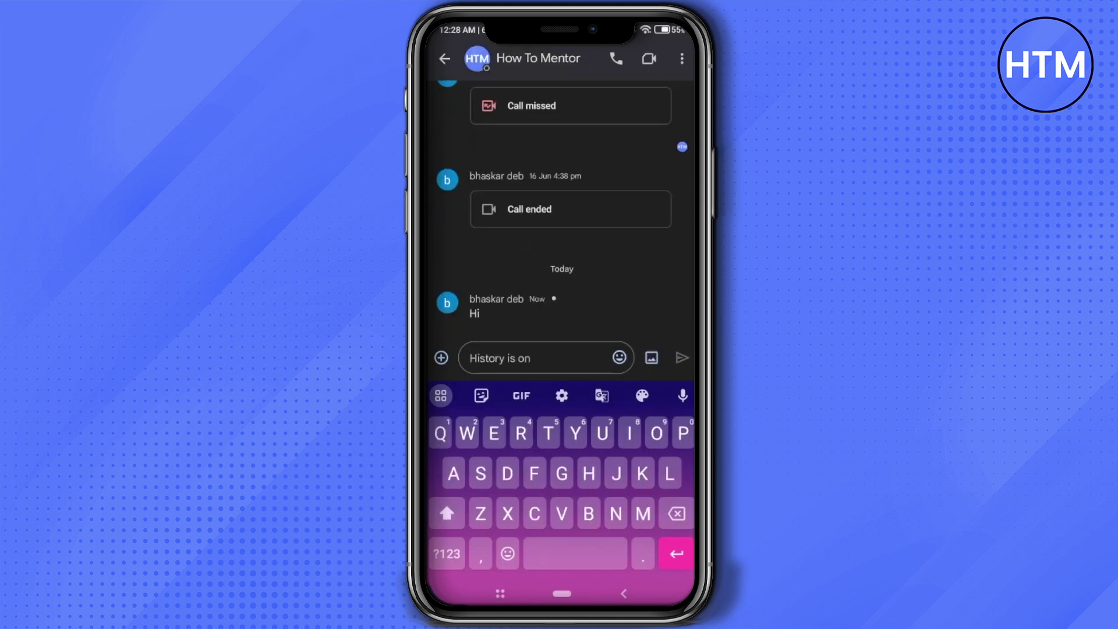
key("Escape")
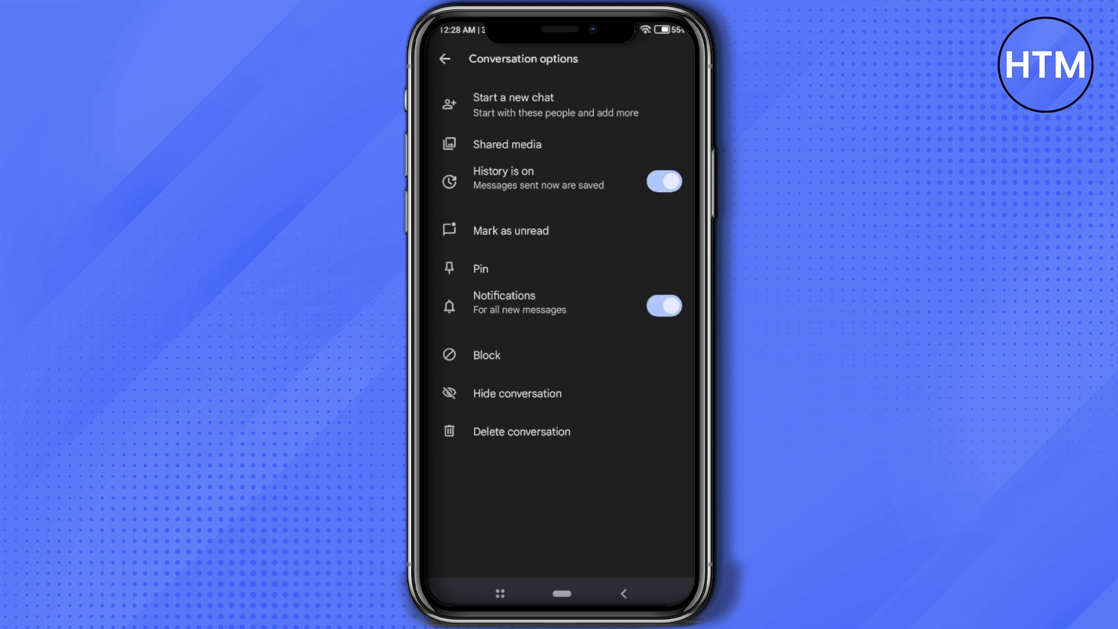
Step: Close Conversation options and show the conversation's more-actions menu
left_click(444, 59)
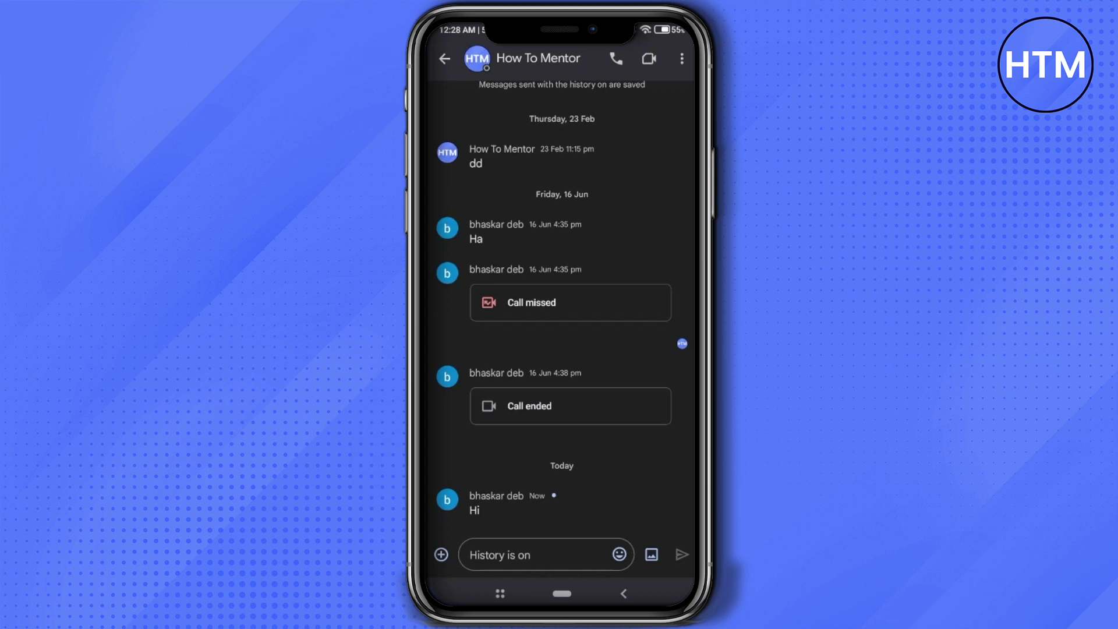
left_click(682, 59)
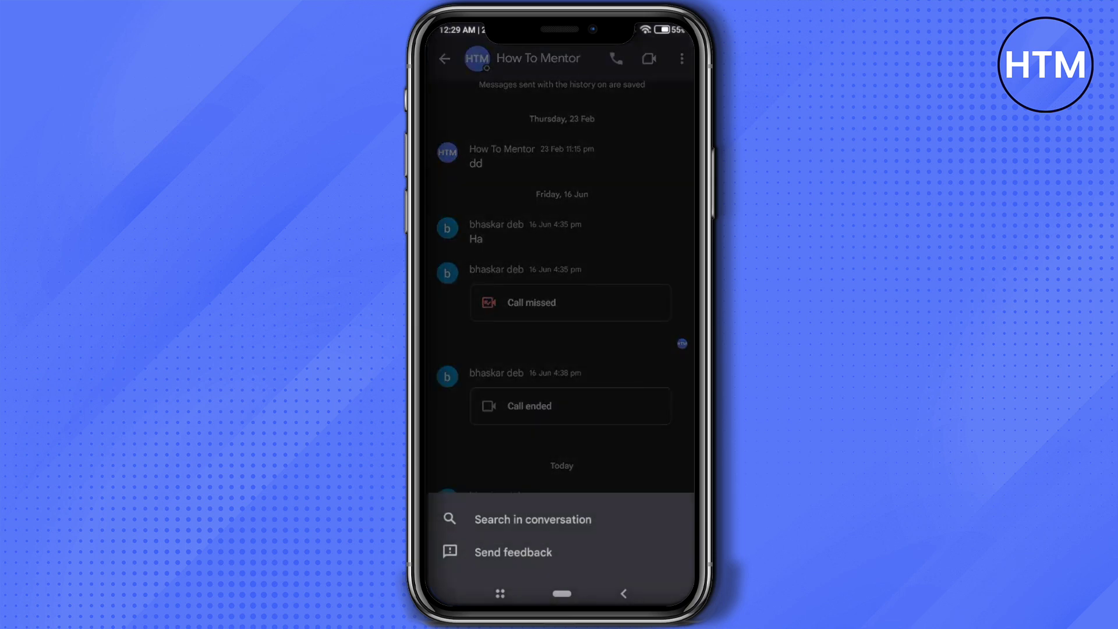
Step: Dismiss the more-actions menu and go back to the main chat list
key("Escape")
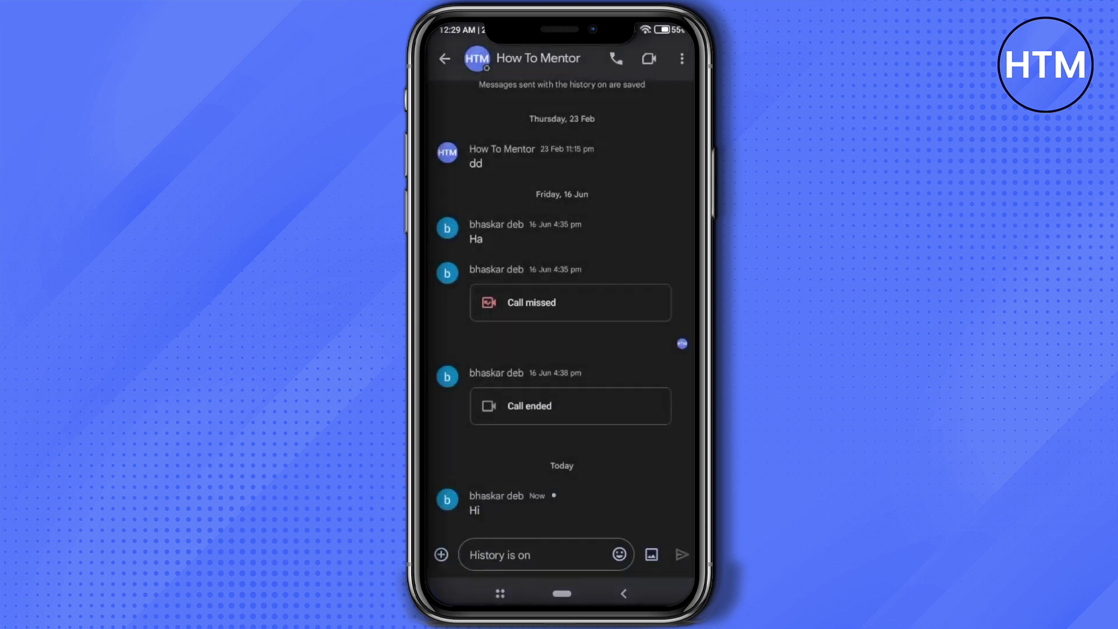
left_click(445, 57)
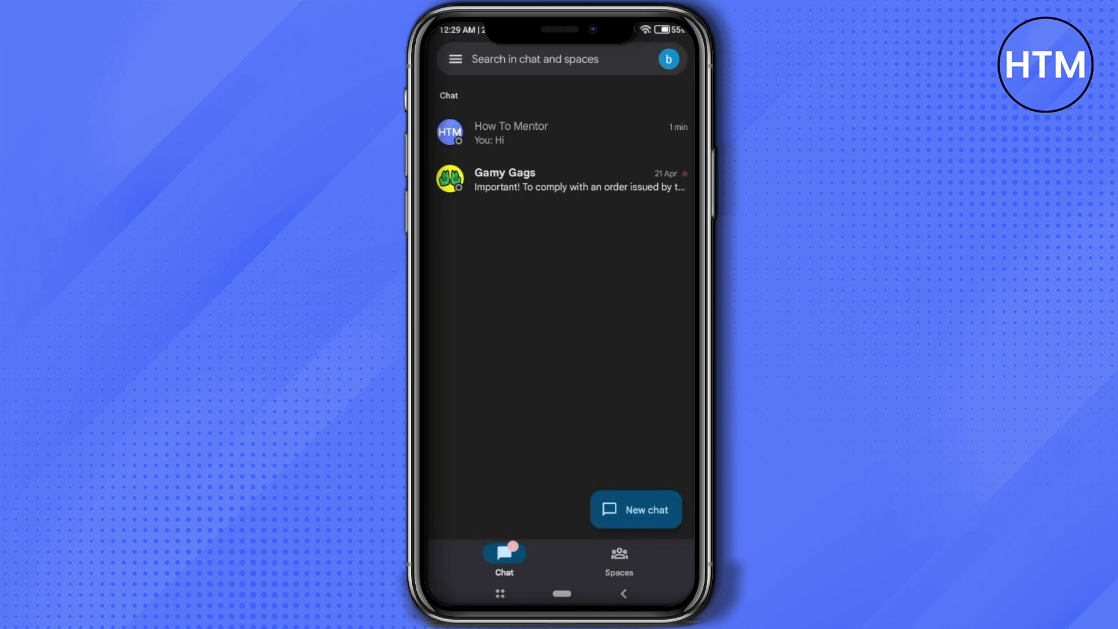